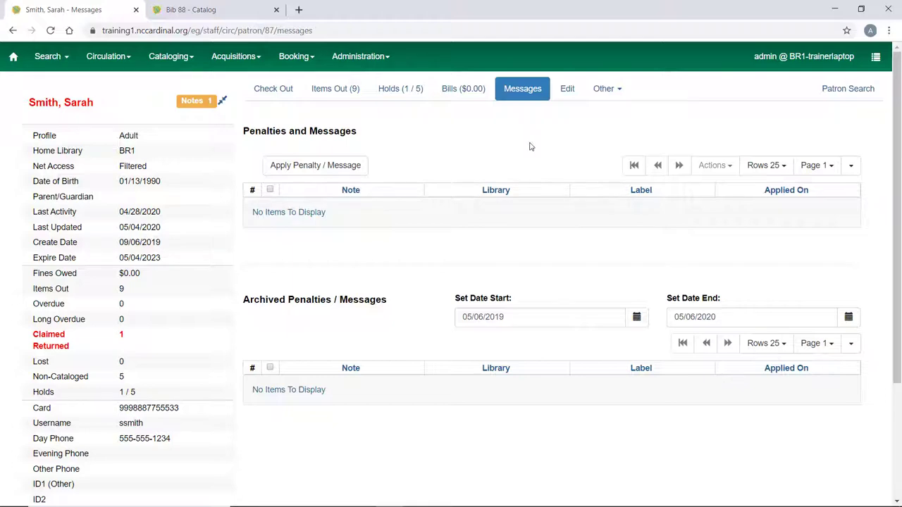
# Step: Enter 'patron has low vision and needs large print materials' as the patron's Alert Message and select it
pyautogui.click(568, 90)
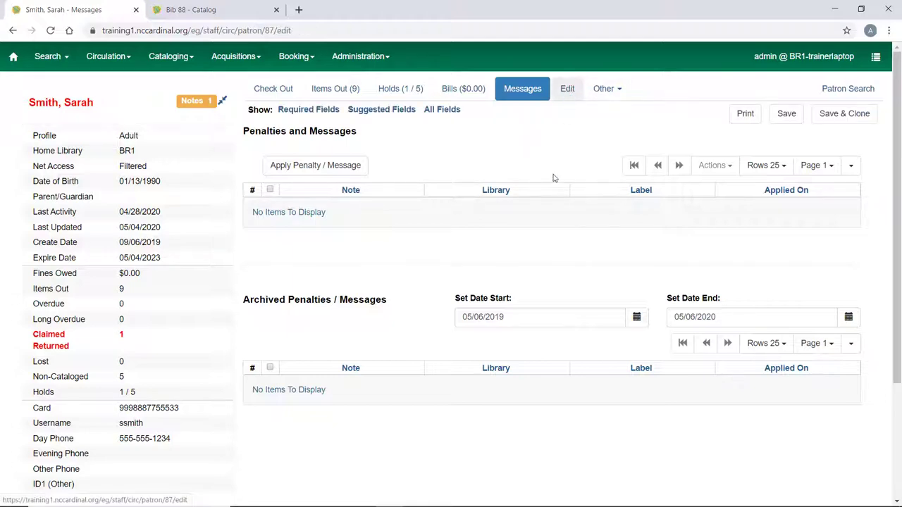
pyautogui.scroll(-10, 674, 303)
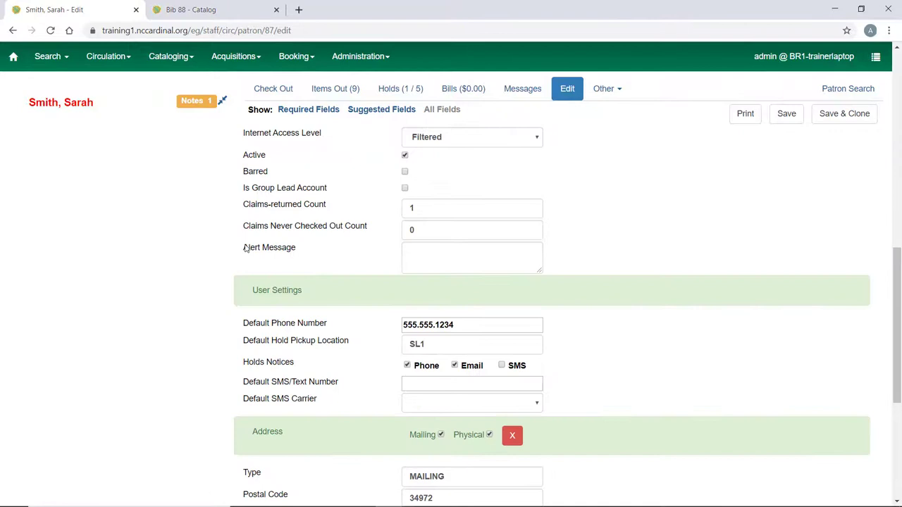
pyautogui.click(436, 258)
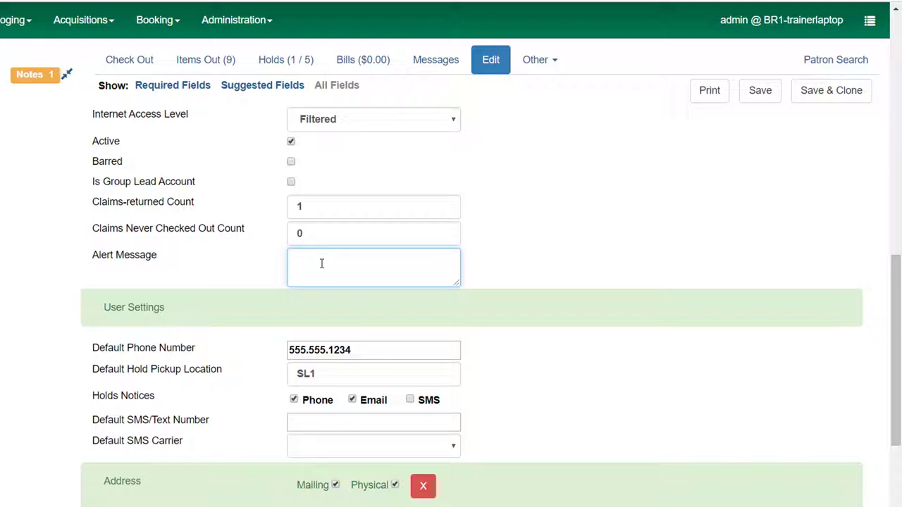
pyautogui.write('patron has low vision and needs large print materials')
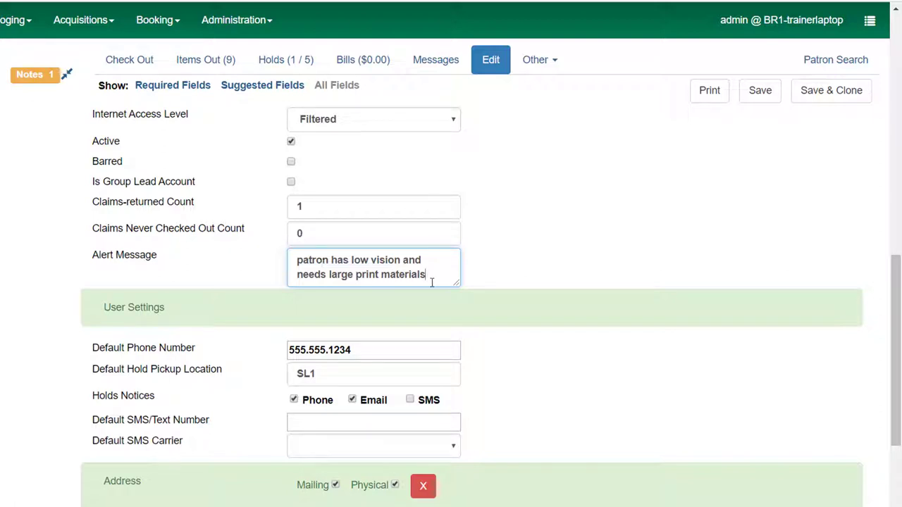
pyautogui.moveTo(423, 273); pyautogui.dragTo(278, 256)
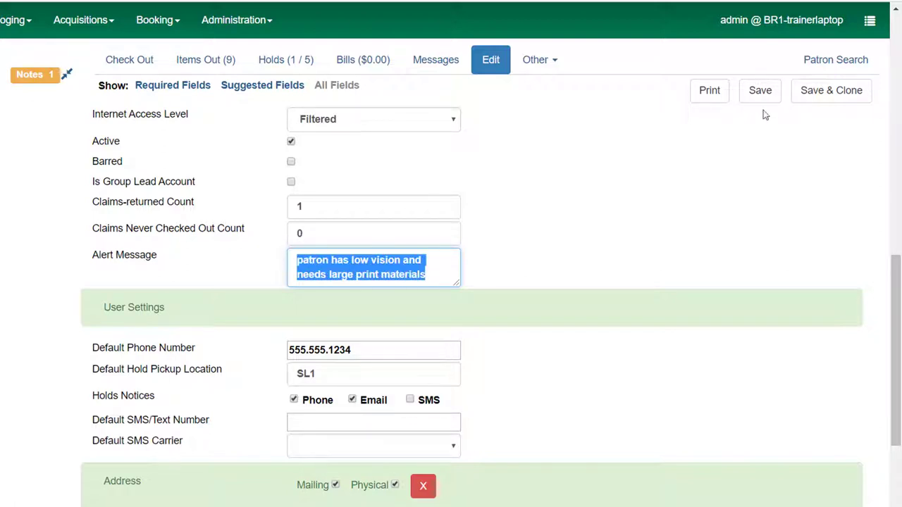
# Step: Leave the edit form unsaved and apply an Alert reading 'patron has low vision and needs large print materials'
pyautogui.click(435, 62)
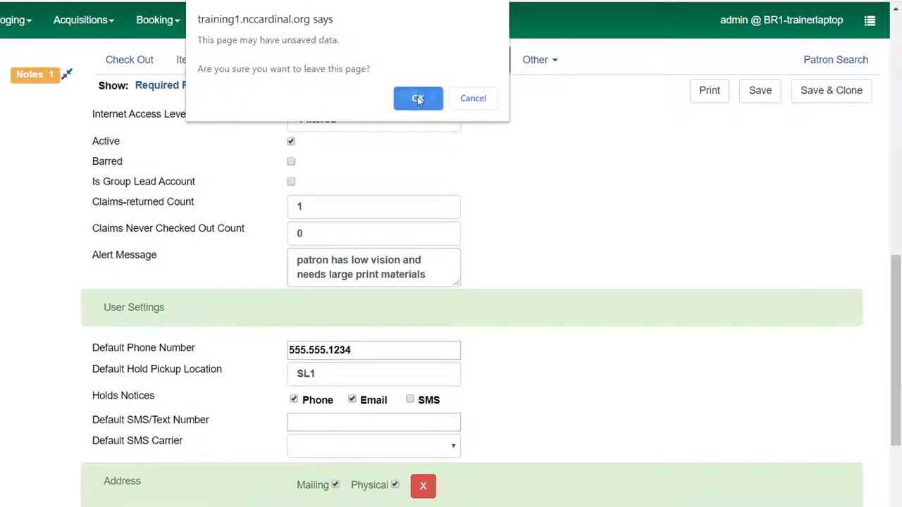
pyautogui.click(417, 99)
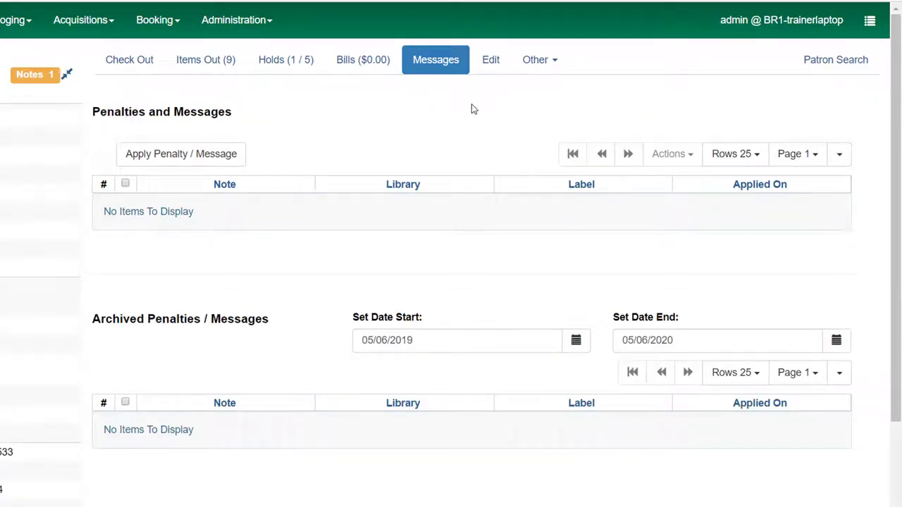
pyautogui.click(189, 162)
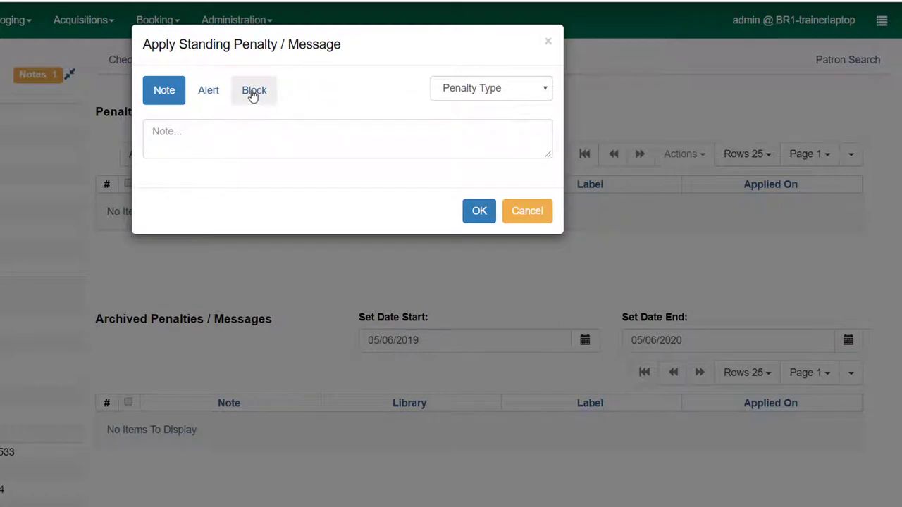
pyautogui.click(207, 92)
pyautogui.click(212, 126)
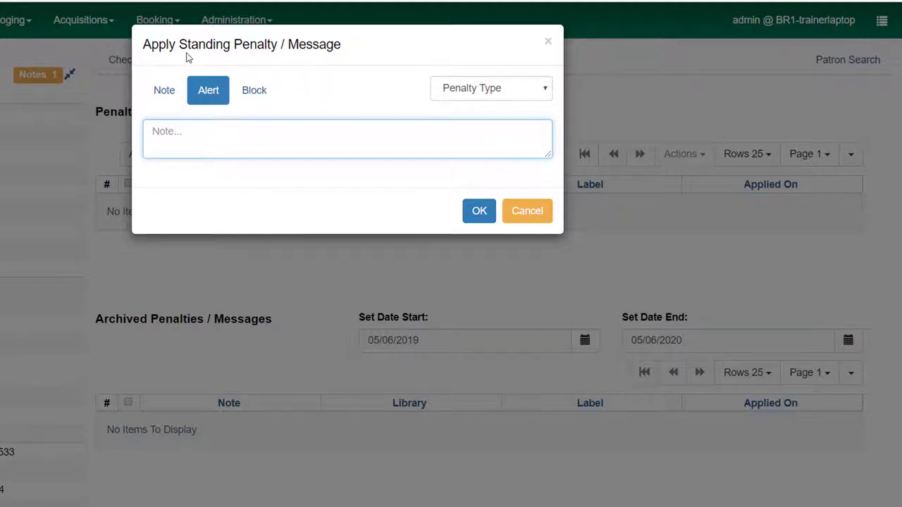
pyautogui.write('patron has low vision and needs large print materials')
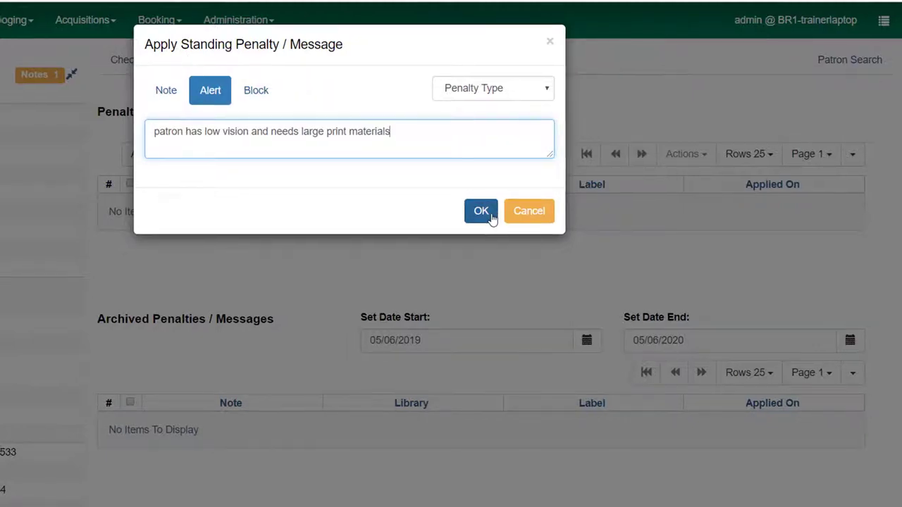
pyautogui.click(489, 215)
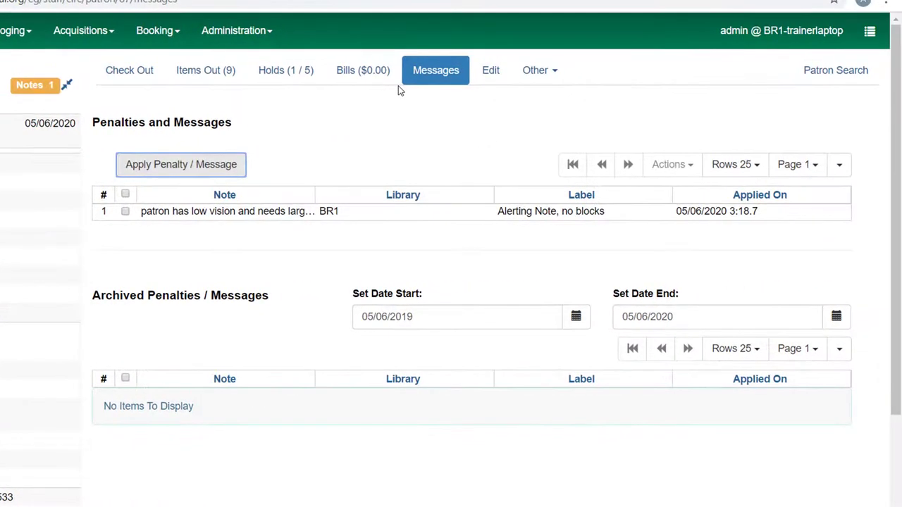
# Step: Add a Note penalty reading 'Patron has a habit of leaving her keys at the desk'
pyautogui.click(226, 166)
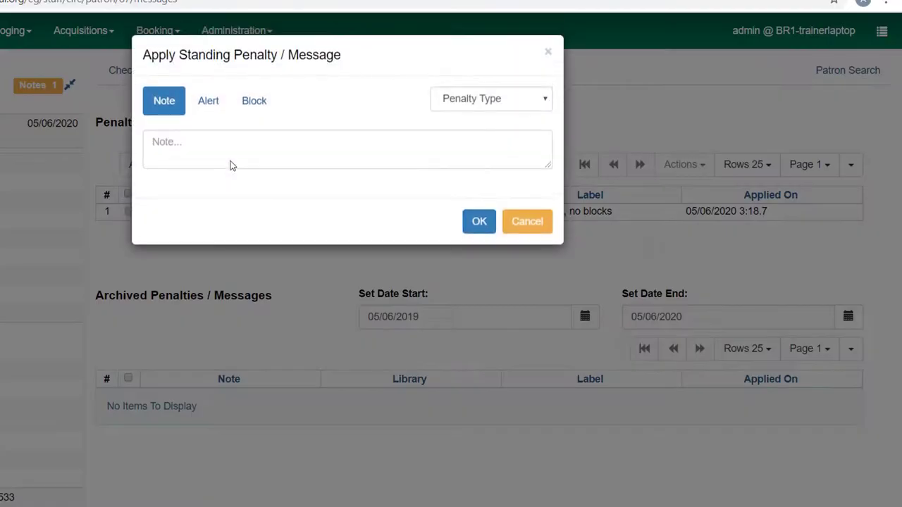
pyautogui.click(235, 152)
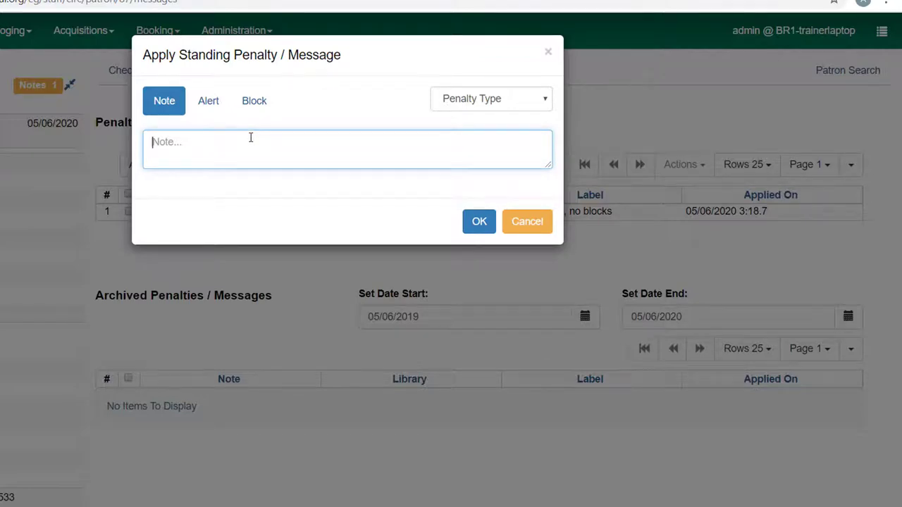
pyautogui.write('Patron has a habit of leaving')
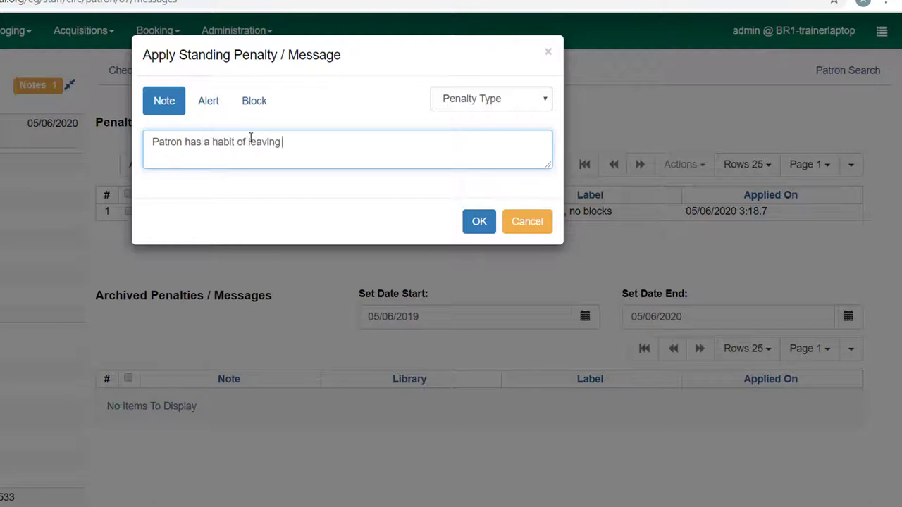
pyautogui.write(' her keys at the desk')
pyautogui.press('Tab')
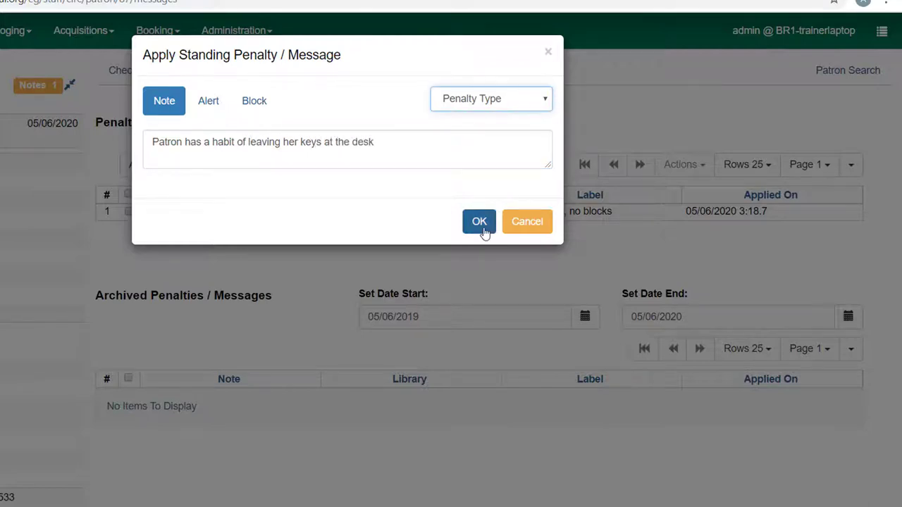
pyautogui.click(483, 231)
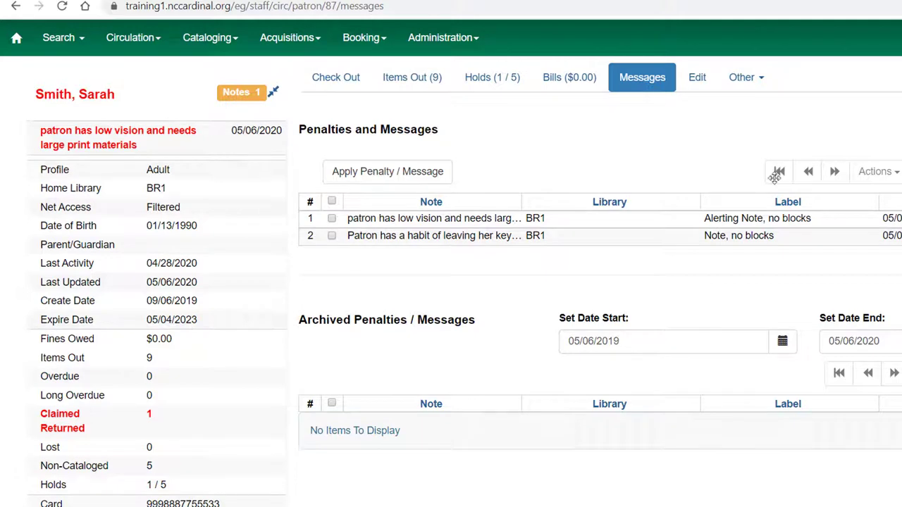
pyautogui.click(746, 86)
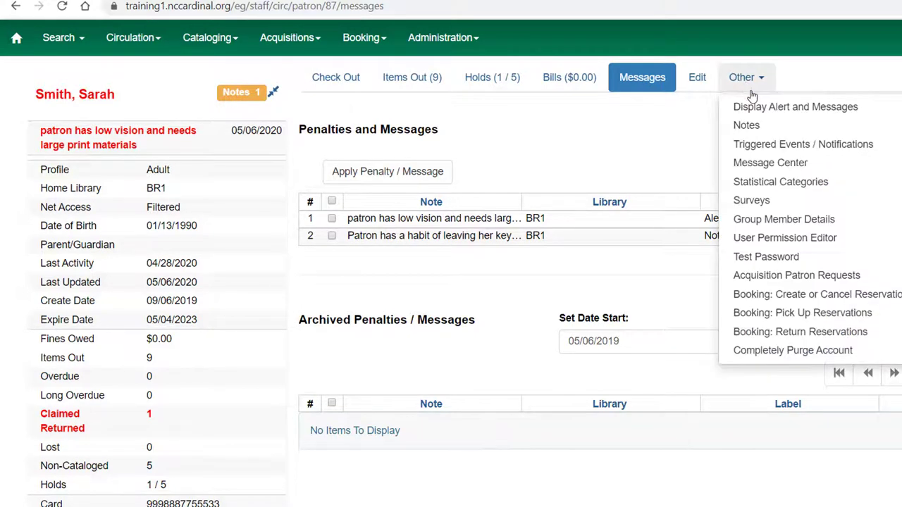
pyautogui.click(834, 113)
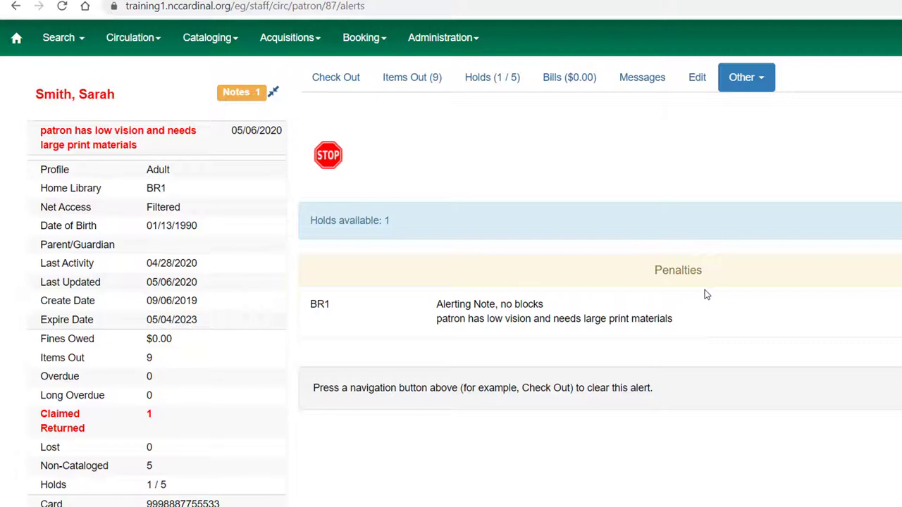
pyautogui.click(636, 82)
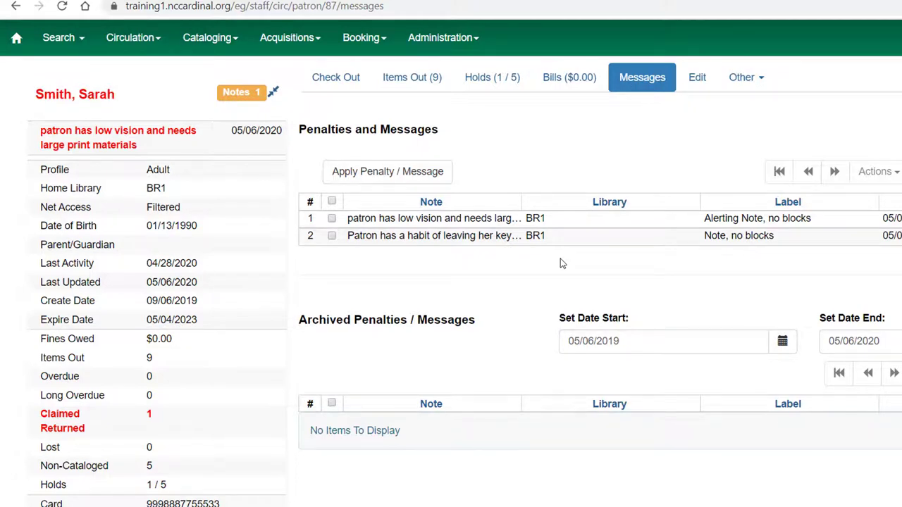
# Step: Apply a Block penalty with the pasted note about inappropriate material on a public computer
pyautogui.click(415, 185)
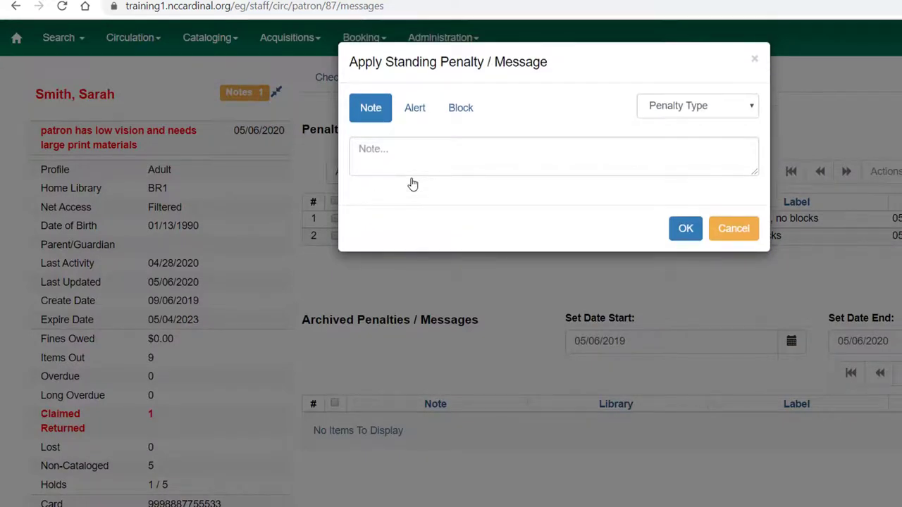
pyautogui.click(458, 110)
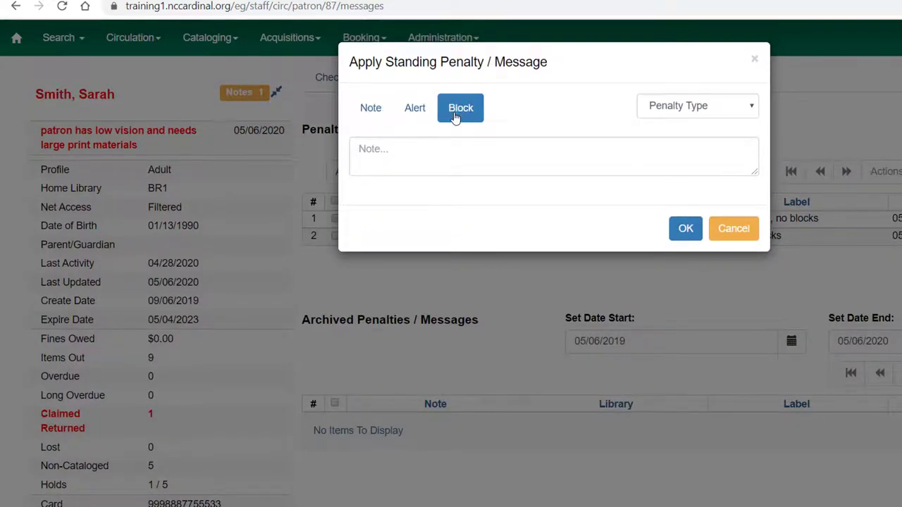
pyautogui.click(458, 148)
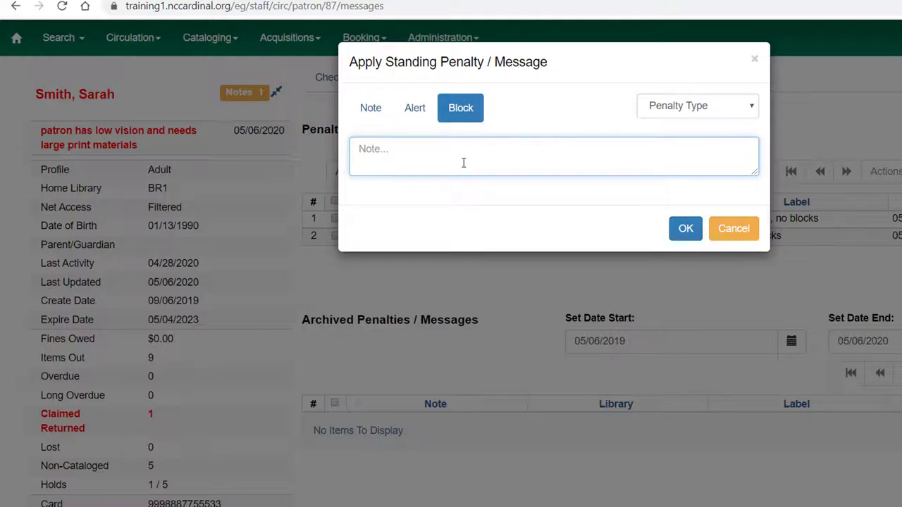
pyautogui.write('Staff noted patron looking at inappropriate material on public computer; needs to speak with circulation manager.')
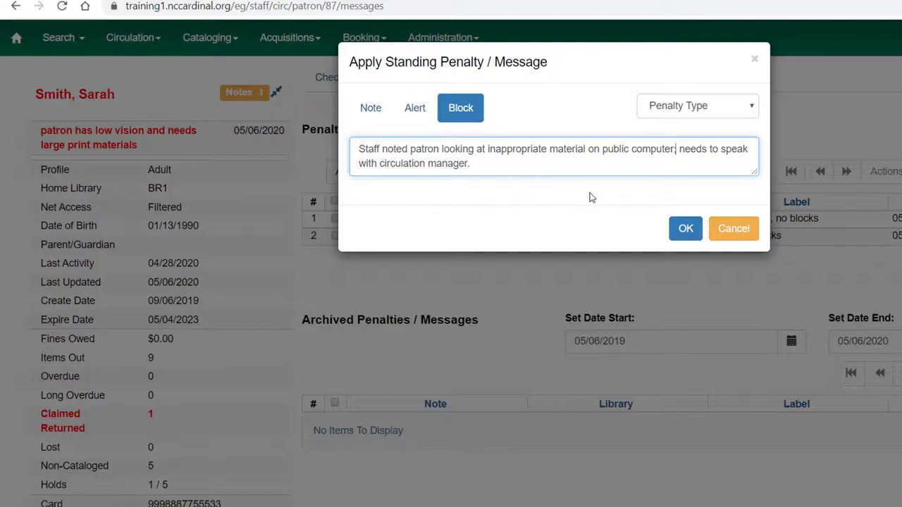
pyautogui.click(685, 228)
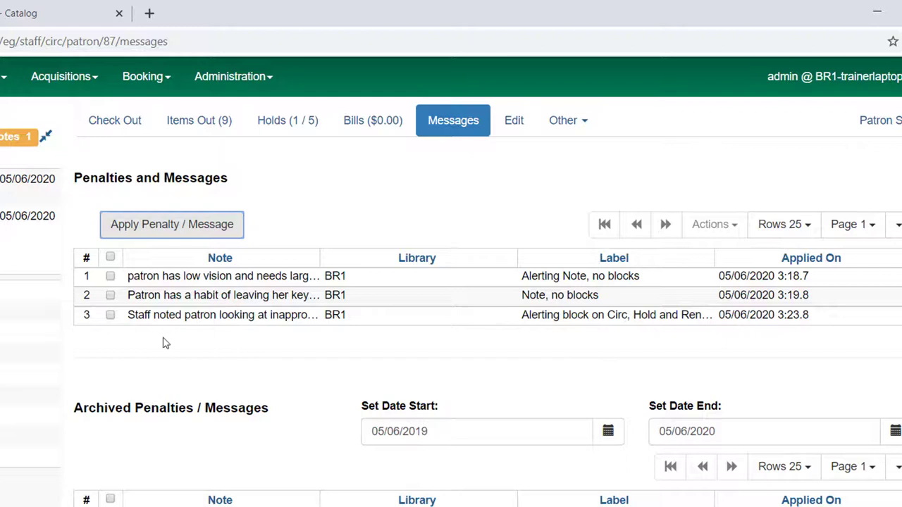
# Step: Archive the row-3 inappropriate-material block penalty using Archive Penalty / Message
pyautogui.click(111, 315)
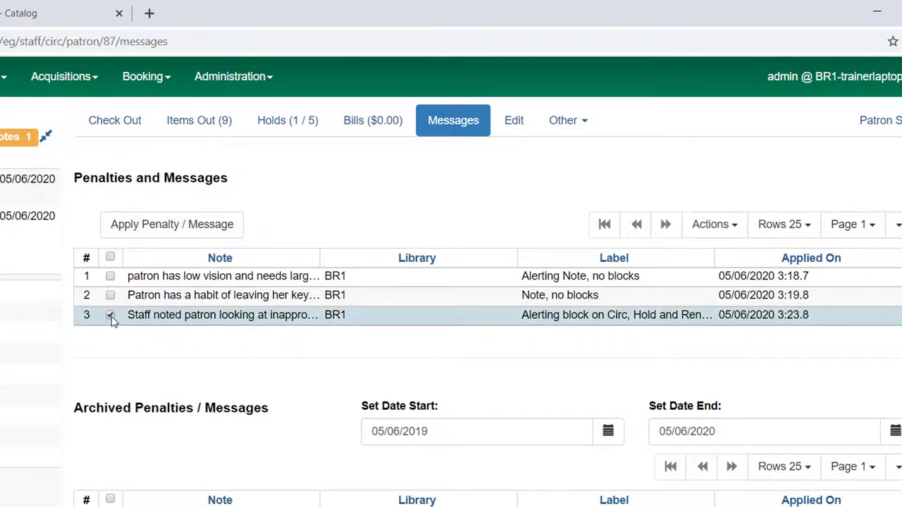
pyautogui.click(738, 227)
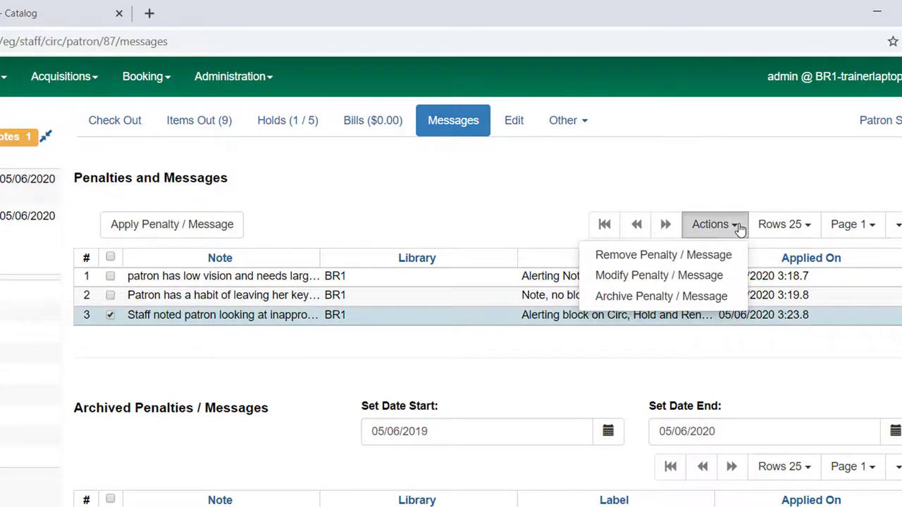
pyautogui.click(725, 299)
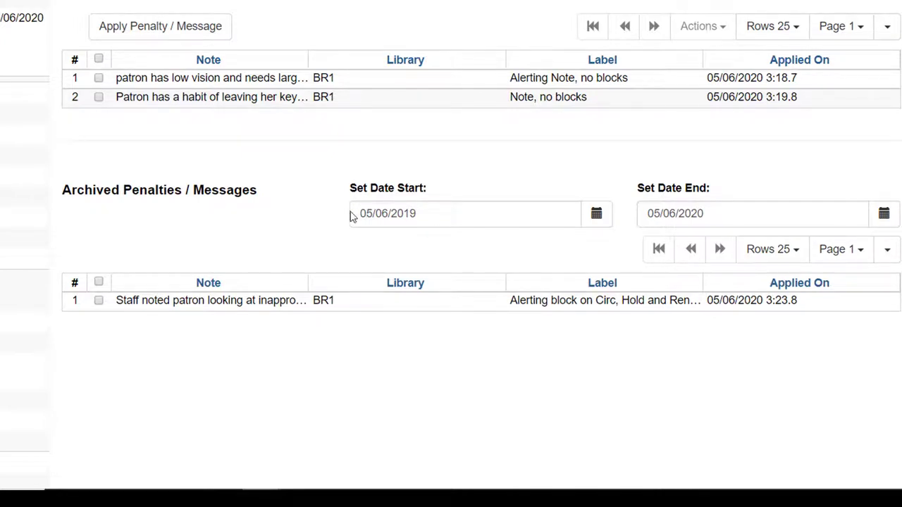
# Step: Change the archived penalties start date to 04/01/2000
pyautogui.click(595, 219)
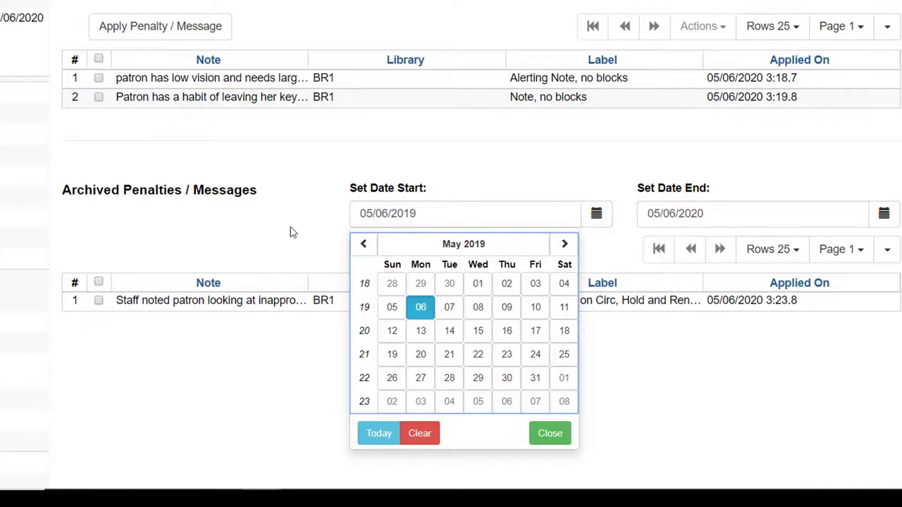
pyautogui.click(364, 244)
pyautogui.click(364, 244)
pyautogui.click(365, 244)
pyautogui.click(364, 244)
pyautogui.click(365, 244)
pyautogui.click(365, 244)
pyautogui.click(365, 245)
pyautogui.click(365, 244)
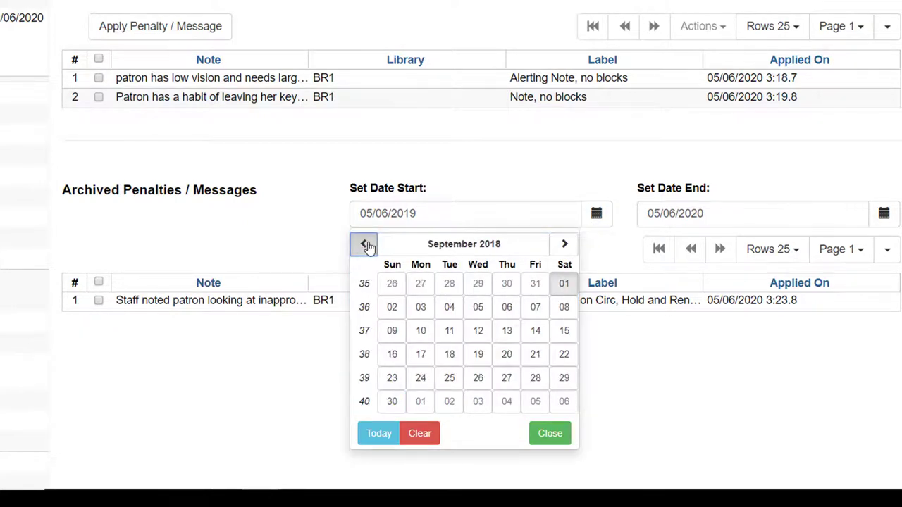
pyautogui.click(365, 245)
pyautogui.click(366, 245)
pyautogui.click(365, 245)
pyautogui.click(365, 245)
pyautogui.click(365, 245)
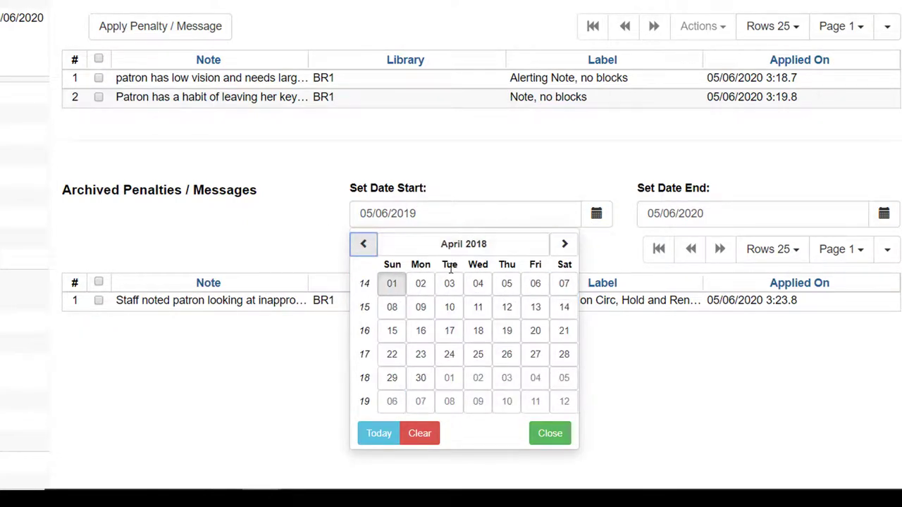
pyautogui.click(392, 283)
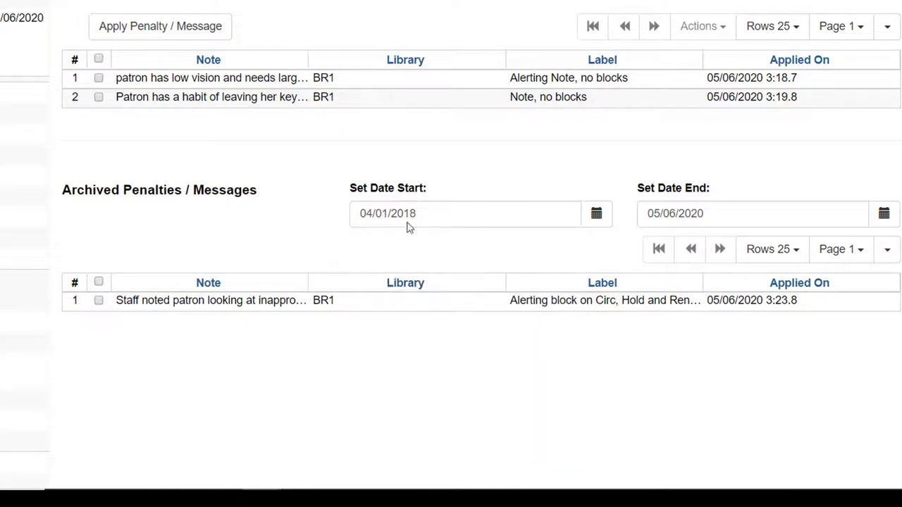
pyautogui.moveTo(428, 214); pyautogui.dragTo(404, 213)
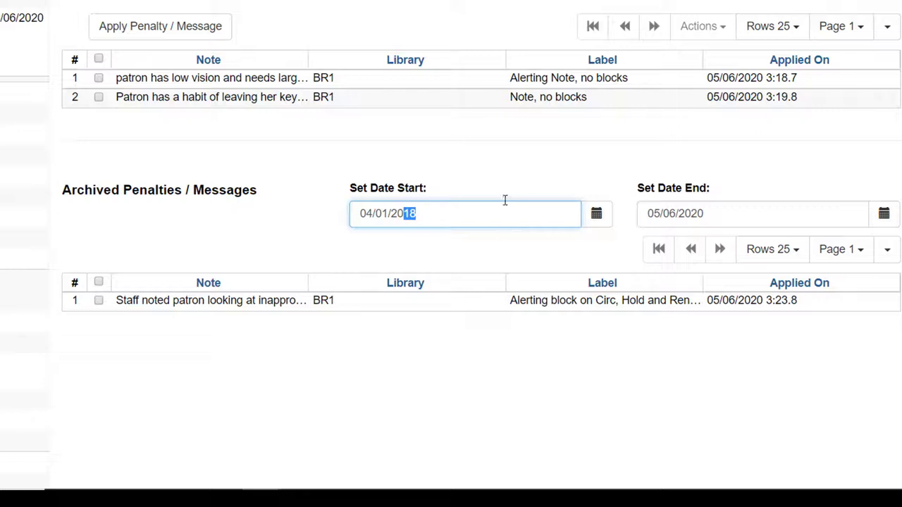
pyautogui.write('00')
pyautogui.click(527, 160)
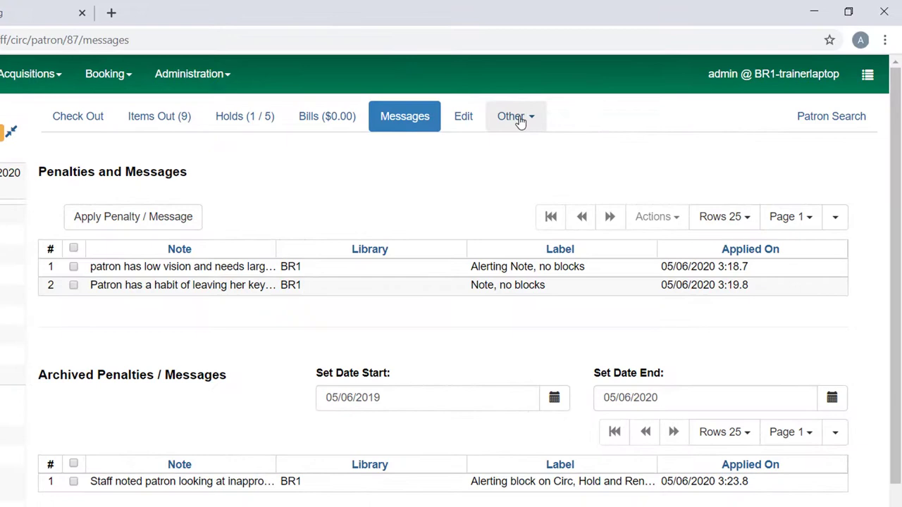
# Step: Switch to the patron's Notes page from the Other menu
pyautogui.click(520, 121)
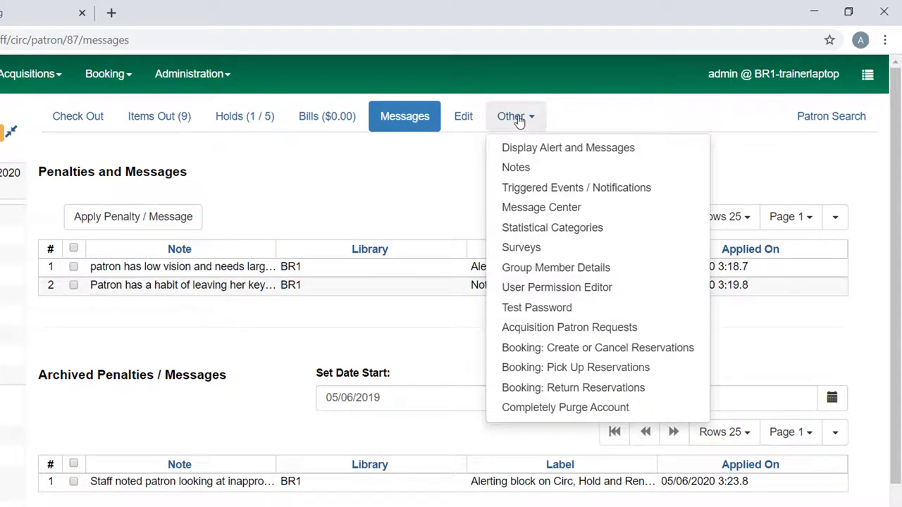
pyautogui.click(526, 173)
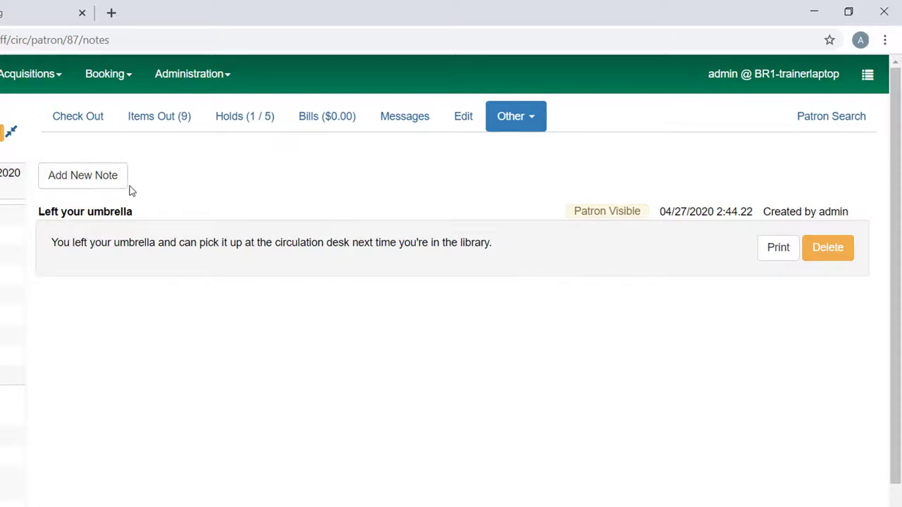
pyautogui.click(94, 177)
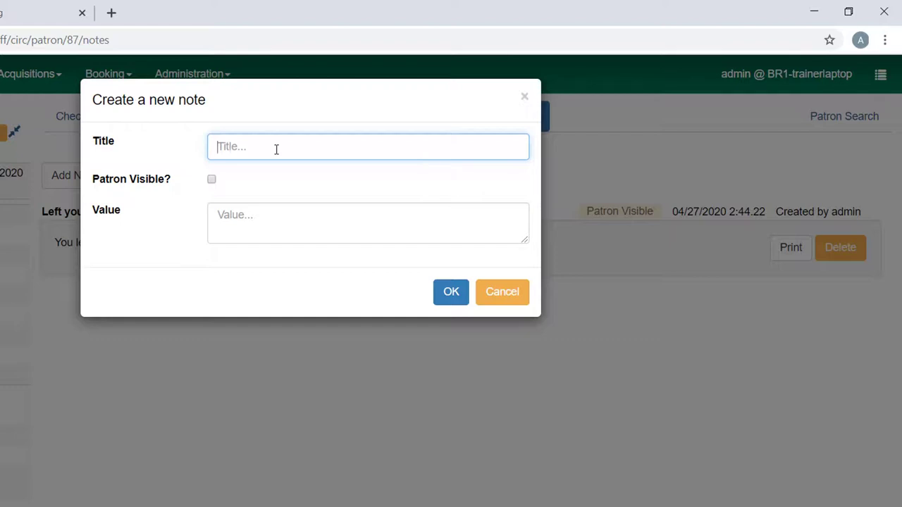
pyautogui.write('Additional Contact person')
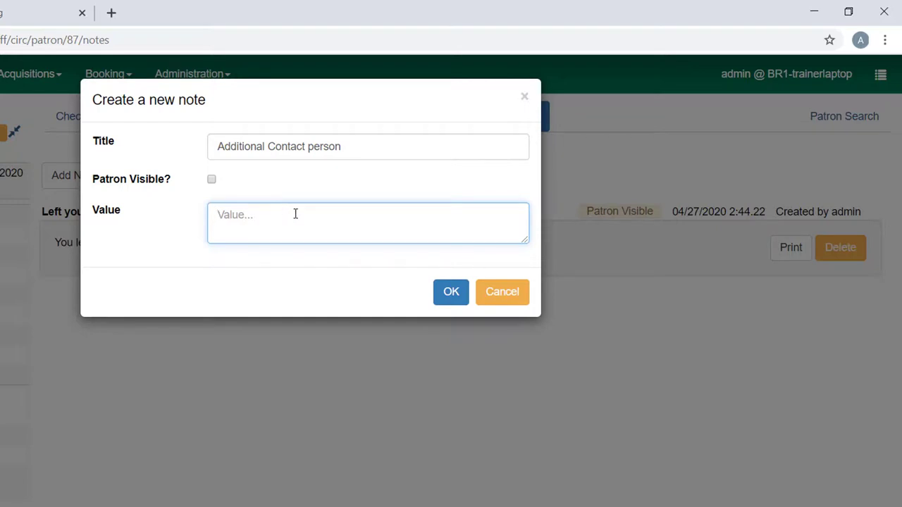
pyautogui.click(512, 302)
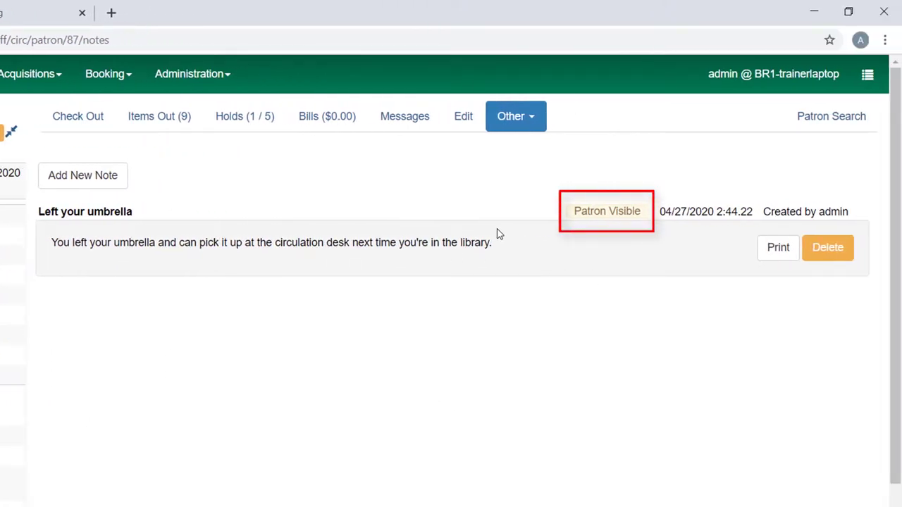
# Step: Open the patron's Message Center from the Other menu
pyautogui.click(513, 124)
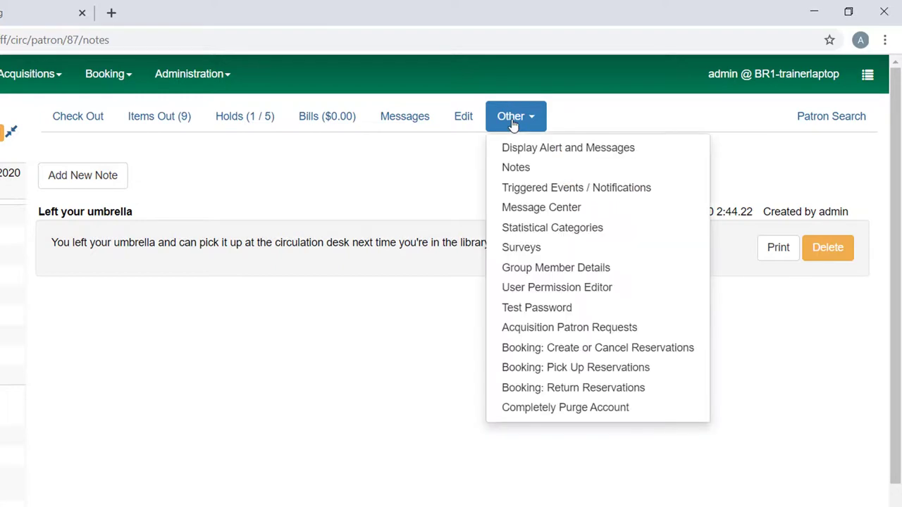
pyautogui.click(541, 208)
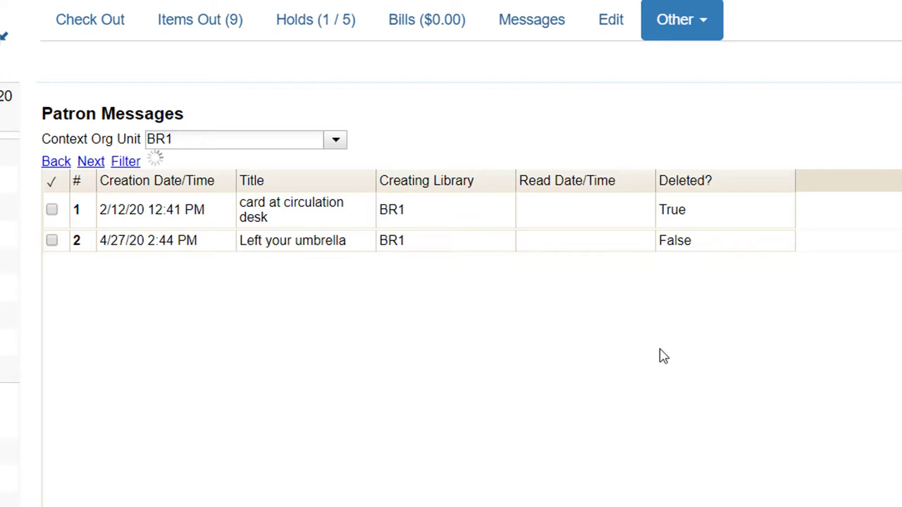
# Step: Return to the patron's Notes page showing the 'Left your umbrella' note
pyautogui.click(675, 20)
pyautogui.click(668, 85)
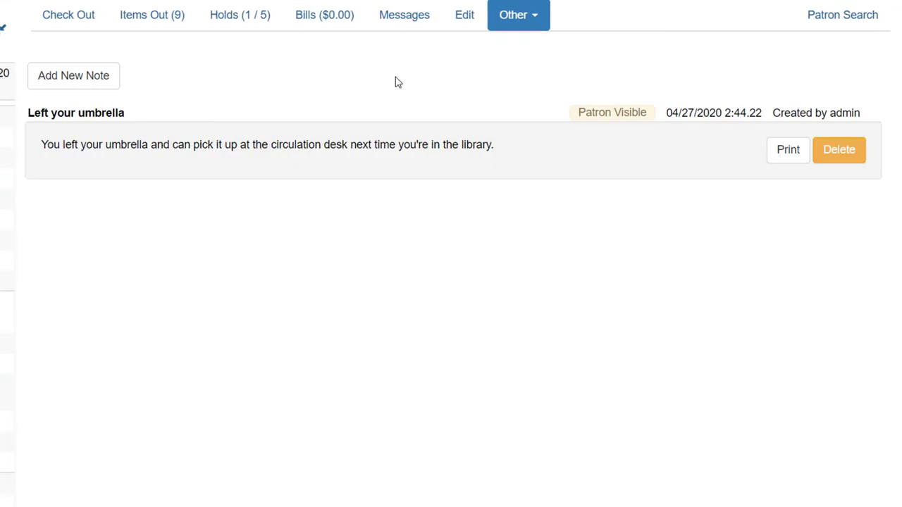